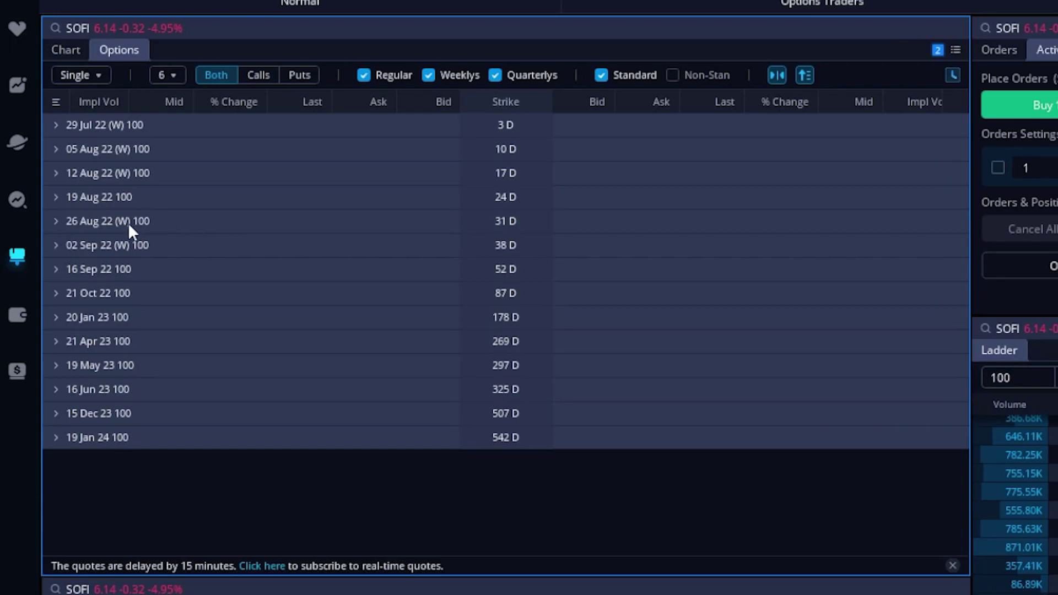
# Expand the SOFI 19 Aug 22 expiration to list its call and put strikes 5 to 7.5.
pyautogui.click(71, 199)
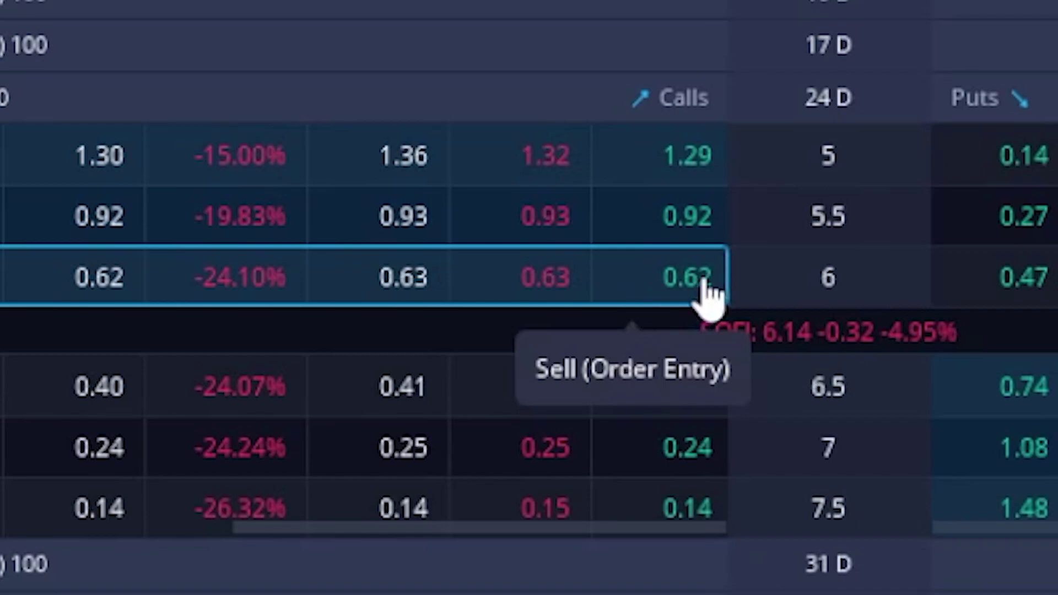
# Start a buy order for the 6-strike 19 Aug 22 call and change its limit price from 0.63 to .50.
pyautogui.click(538, 282)
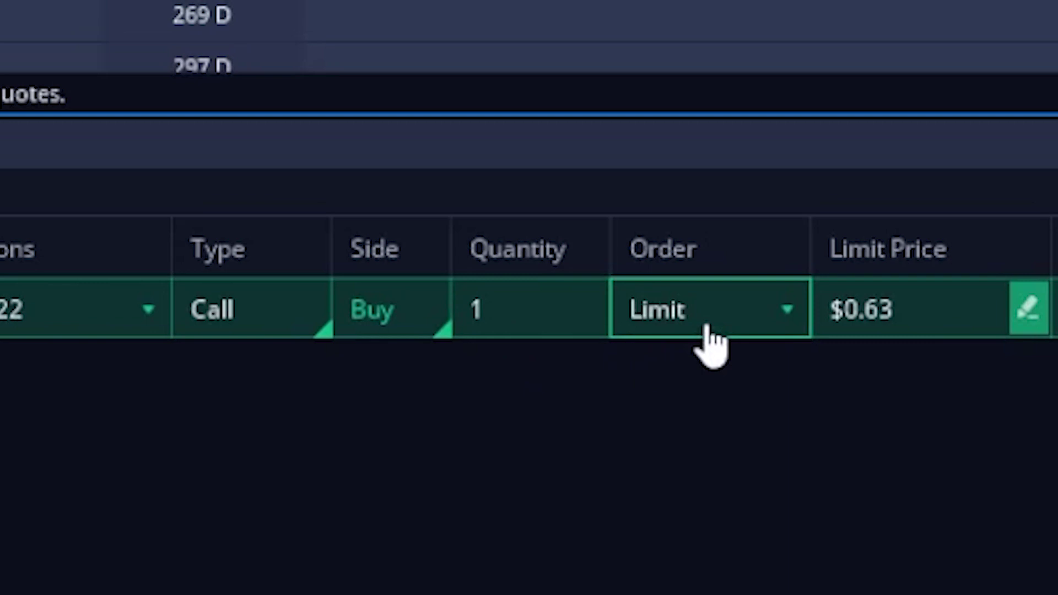
pyautogui.click(900, 326)
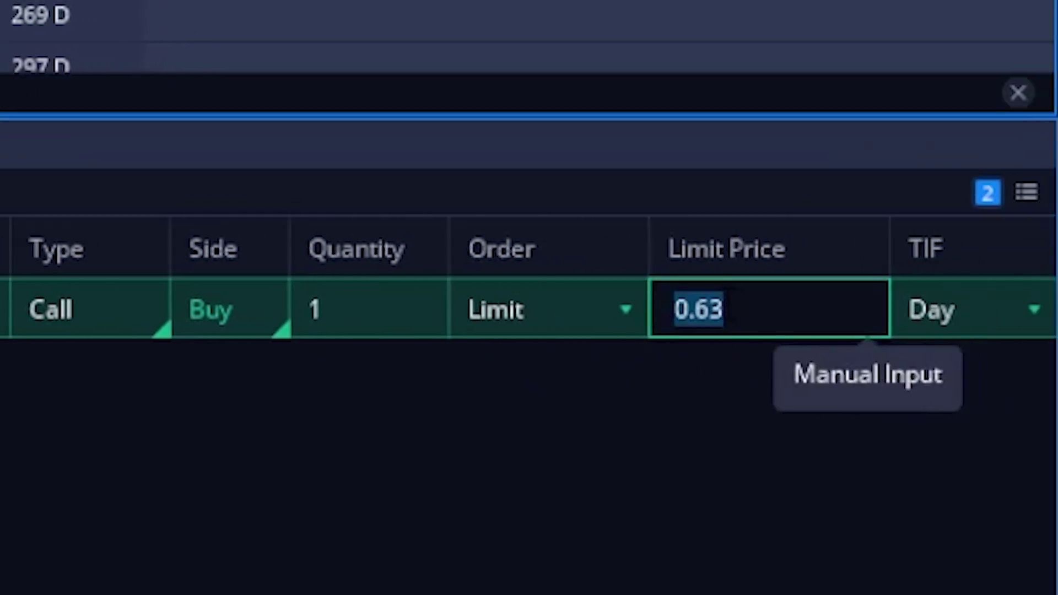
pyautogui.press('BackSpace')
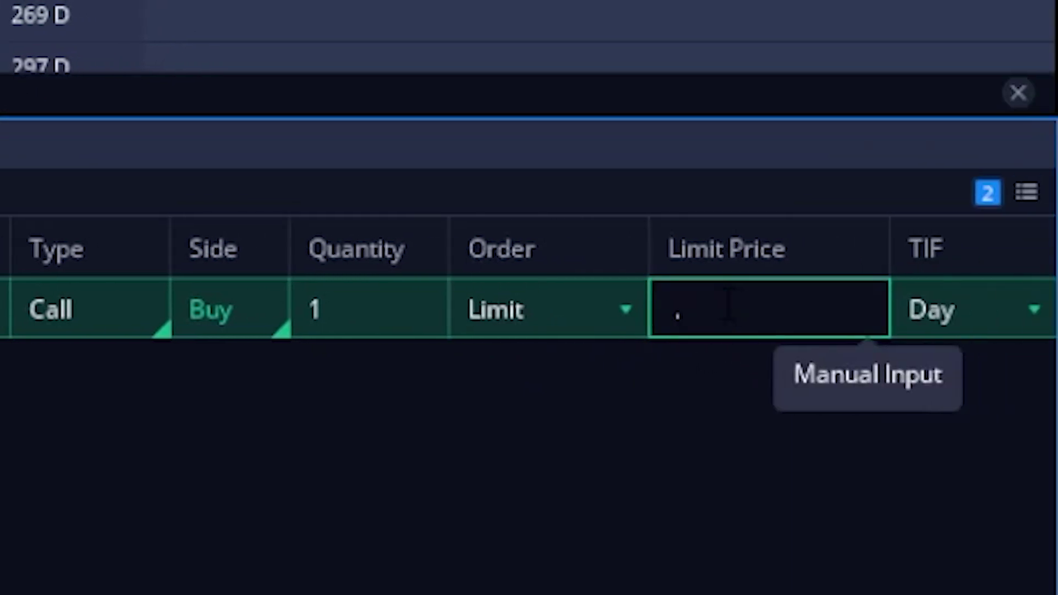
pyautogui.write('.50')
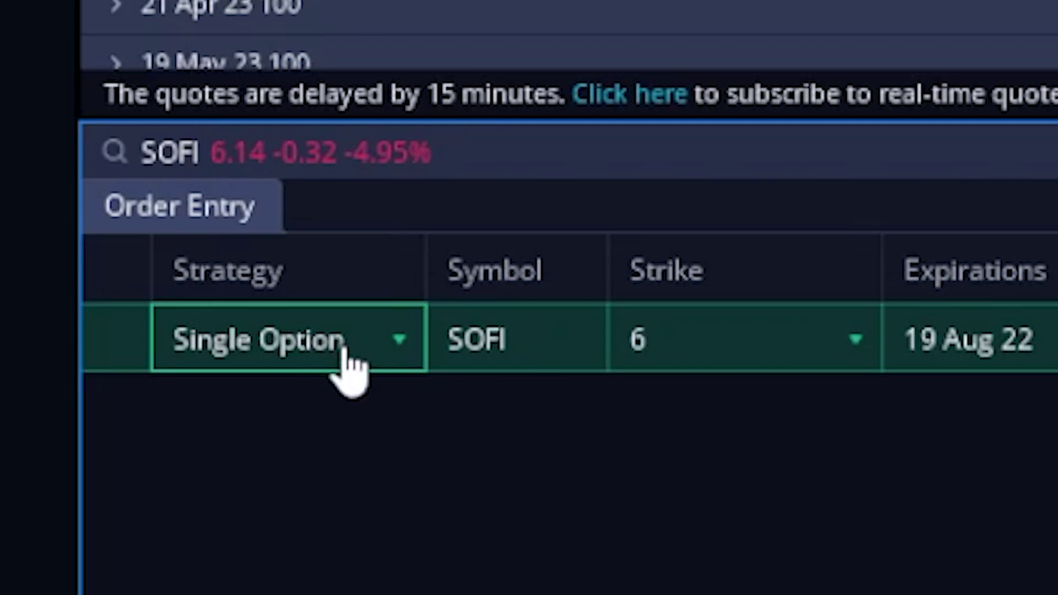
# Switch the call order's strategy to Single Option 1st Trigger Stop, adding Stop-Loss and Take-Profit legs.
pyautogui.click(344, 353)
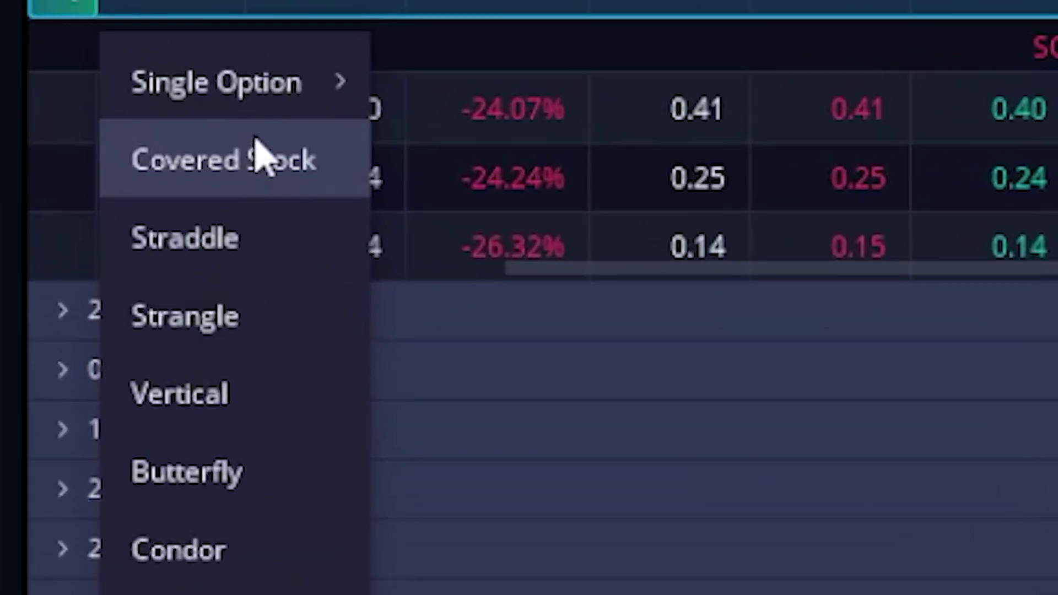
pyautogui.moveTo(165, 48)
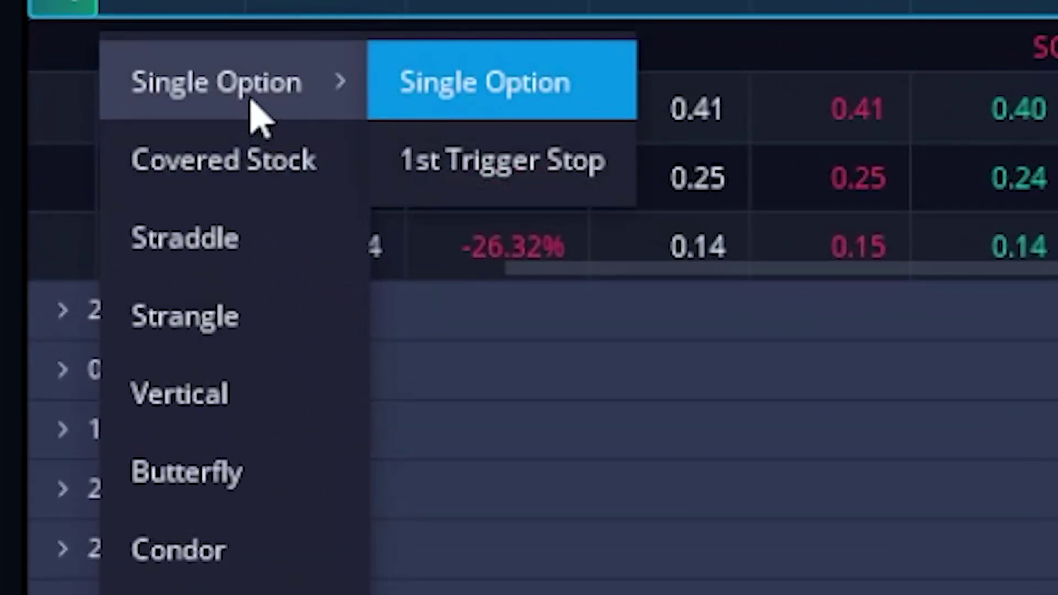
pyautogui.click(498, 175)
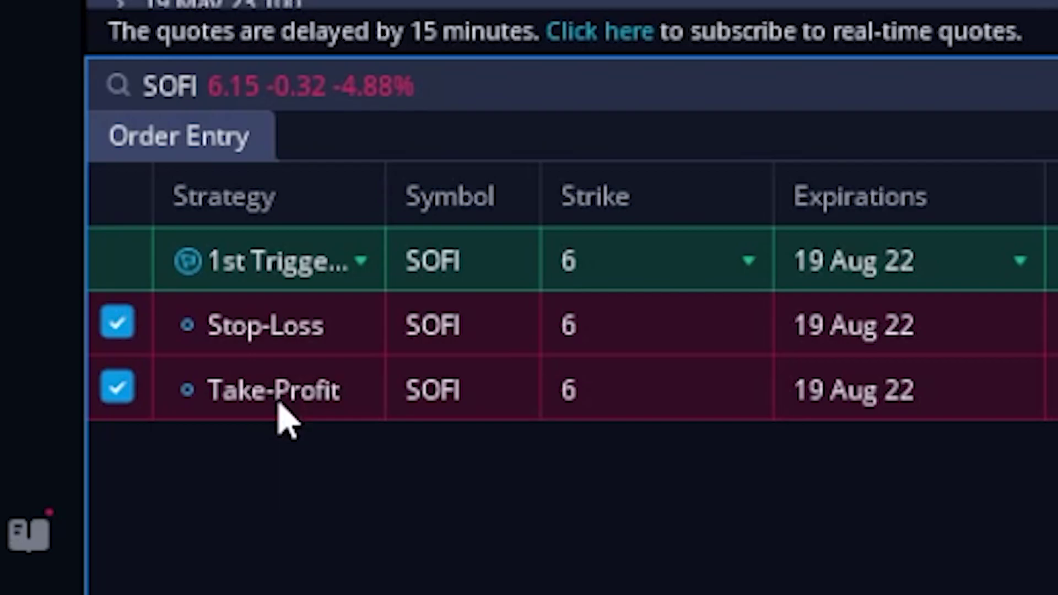
pyautogui.click(116, 331)
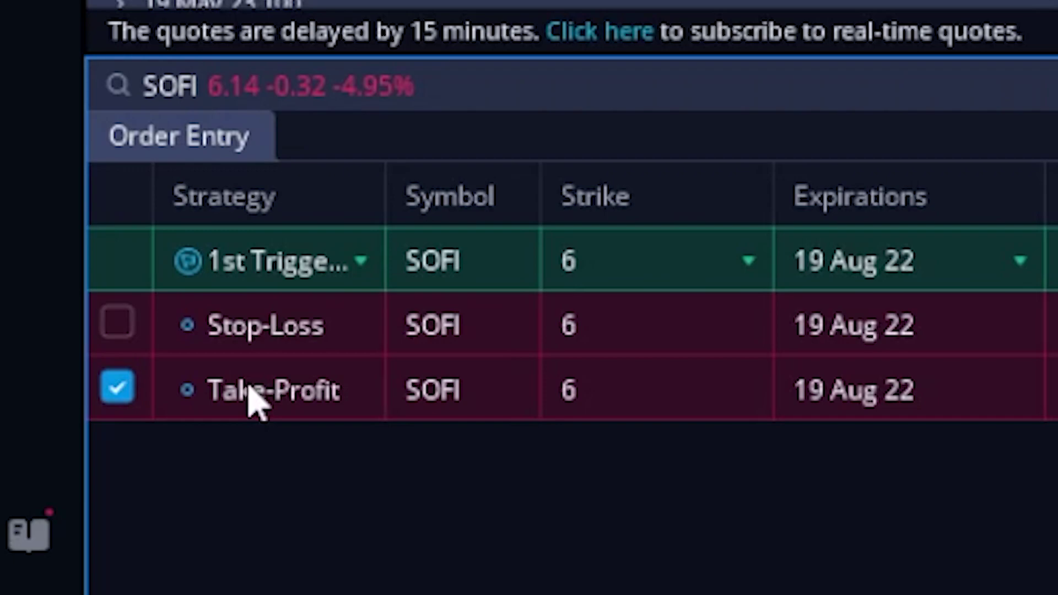
pyautogui.click(116, 326)
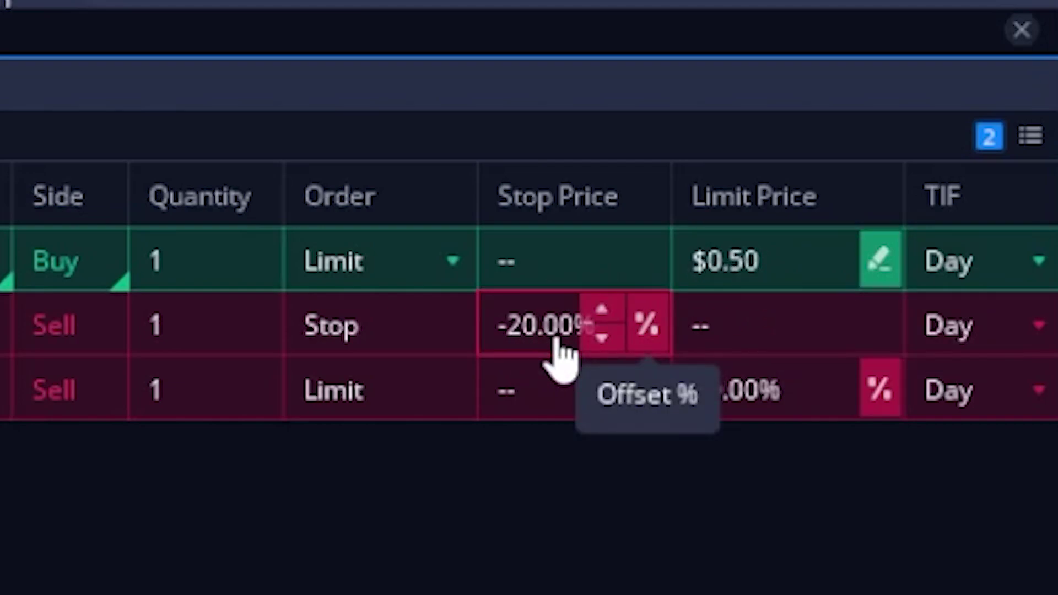
# Change the stop-loss from a percentage to a $0.20 stop price.
pyautogui.click(650, 335)
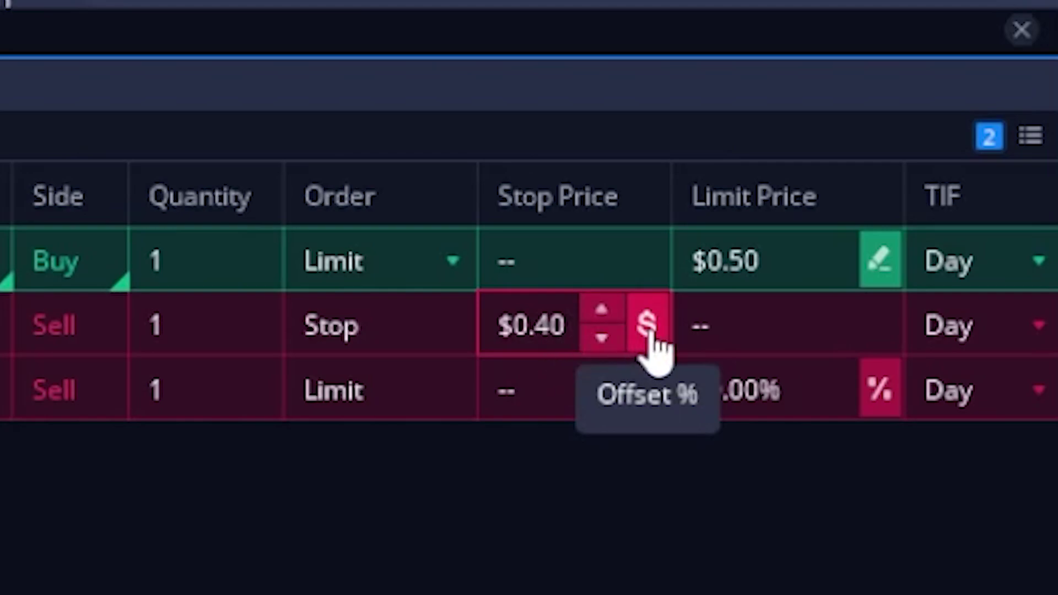
pyautogui.click(563, 337)
pyautogui.hotkey('shift', 'Left')
pyautogui.hotkey('shift', 'Left')
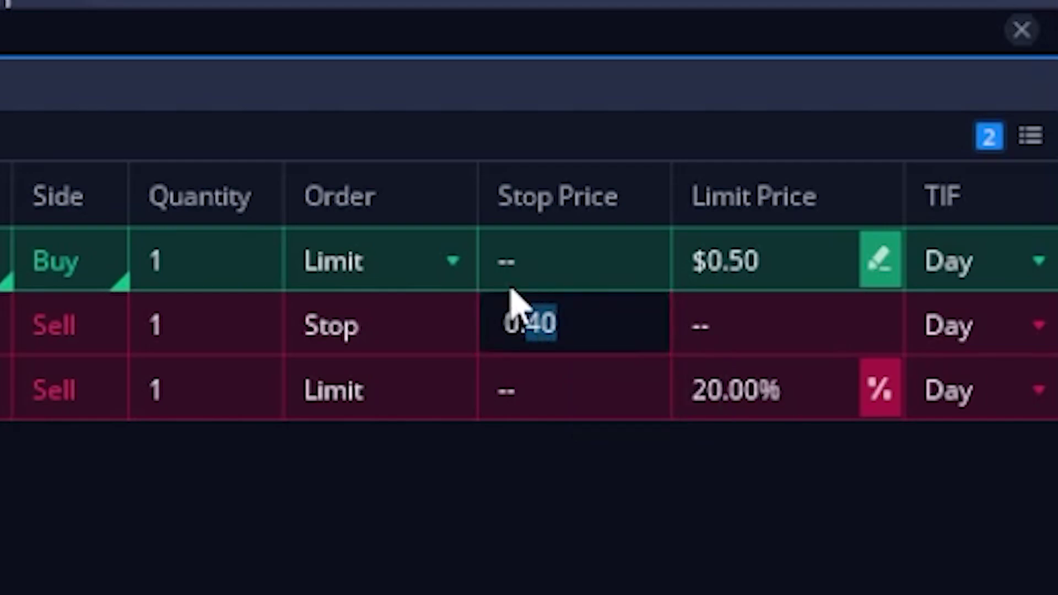
pyautogui.write('20')
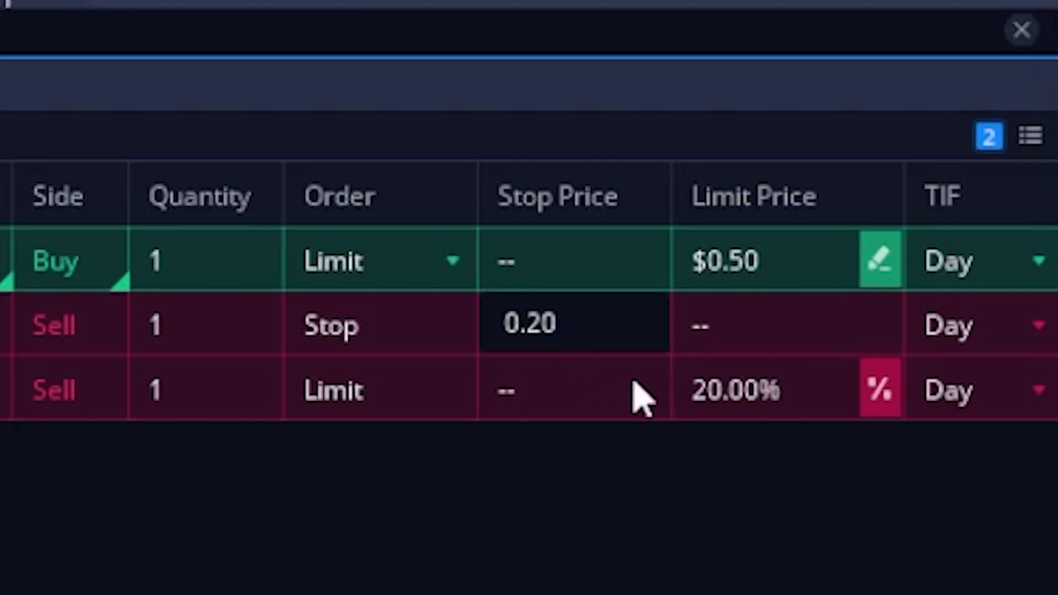
# Change the take-profit from a percentage to a $1.00 limit price.
pyautogui.moveTo(832, 424)
pyautogui.click(881, 389)
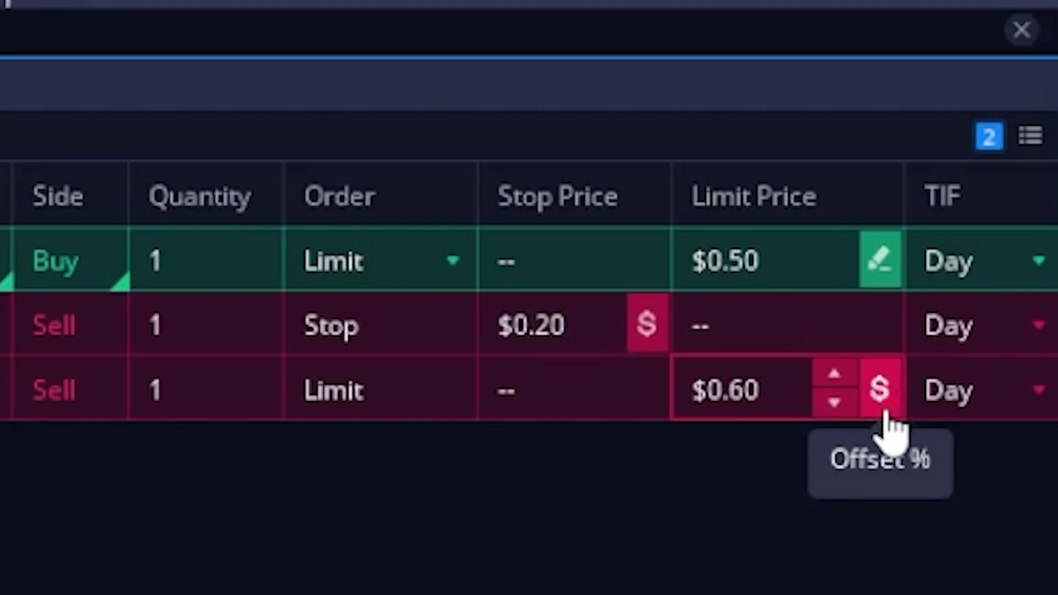
pyautogui.click(766, 411)
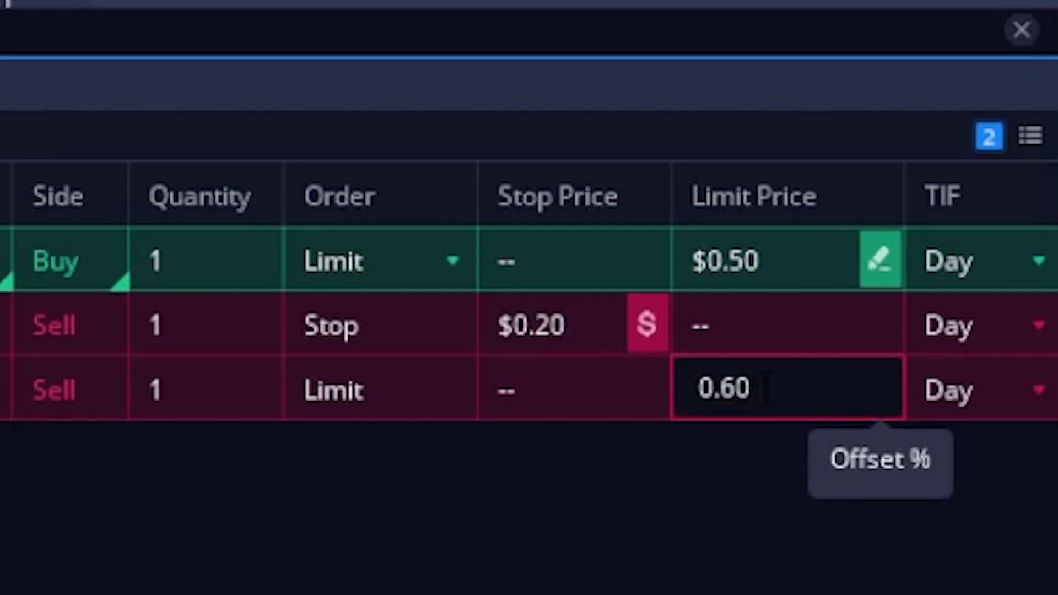
pyautogui.moveTo(751, 389); pyautogui.dragTo(598, 375)
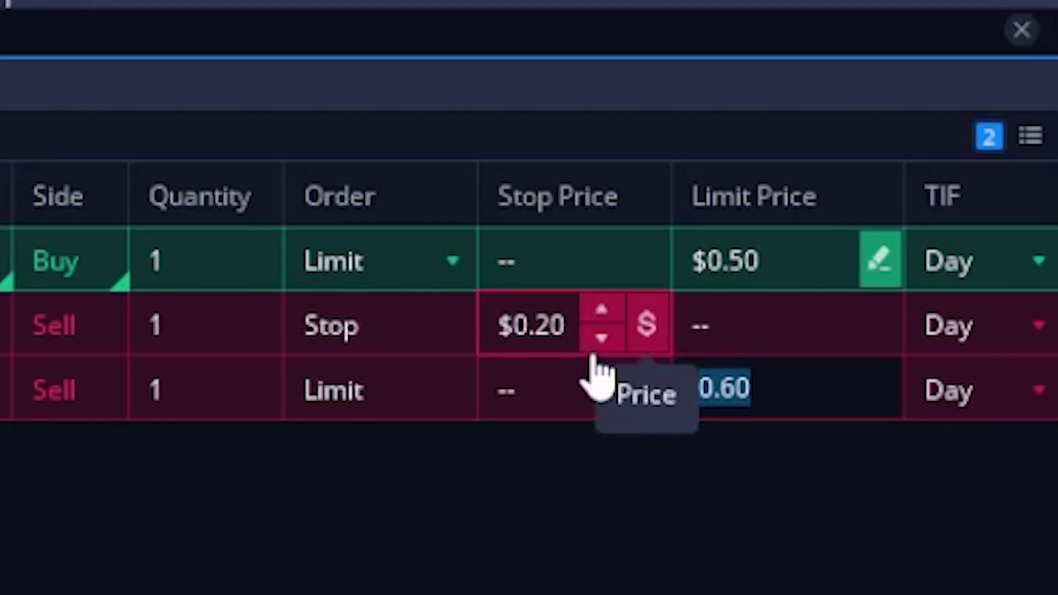
pyautogui.write('1.00')
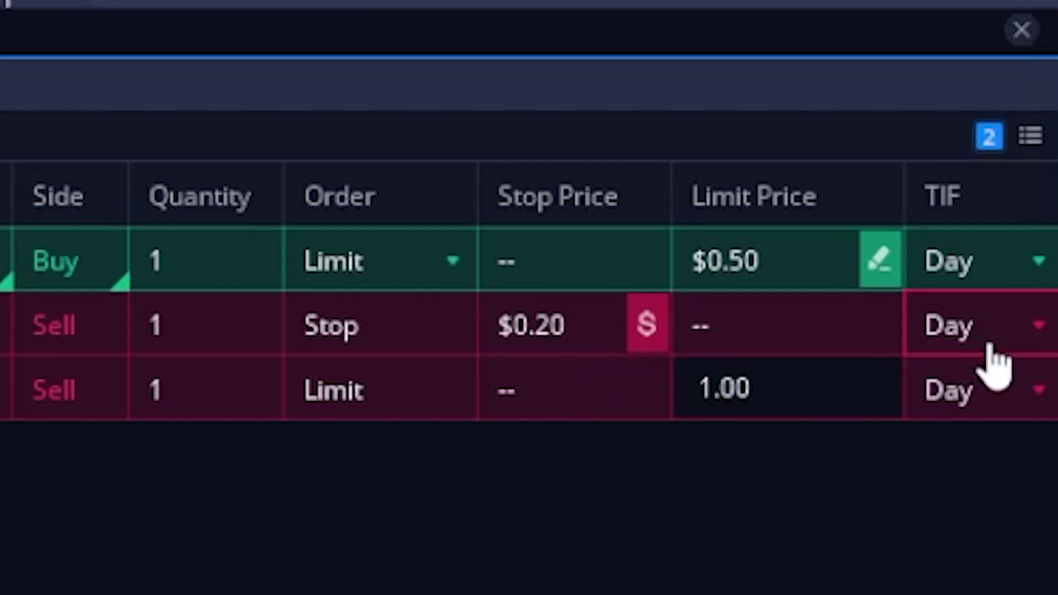
# Set the stop-loss and take-profit legs' time-in-force to GTC.
pyautogui.click(989, 346)
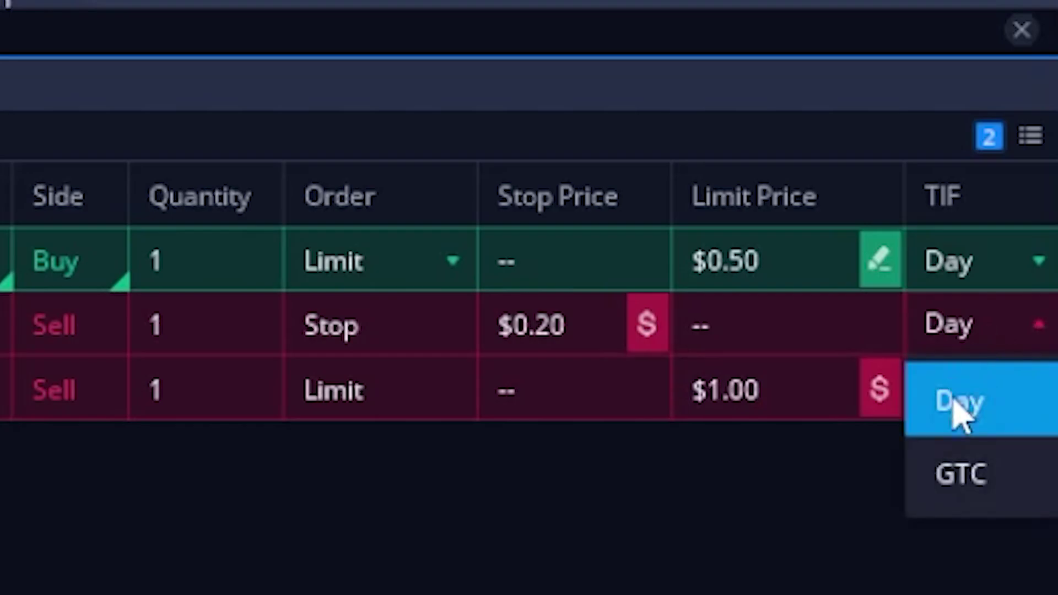
pyautogui.click(1007, 493)
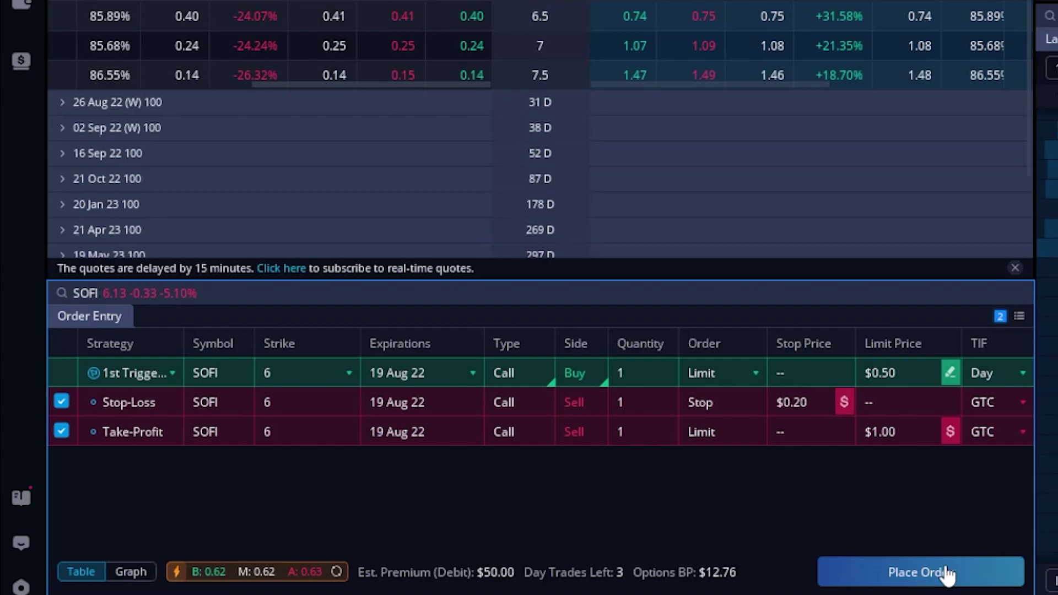
# Delete all the drafted bracket order rows from Order Entry.
pyautogui.rightClick(735, 389)
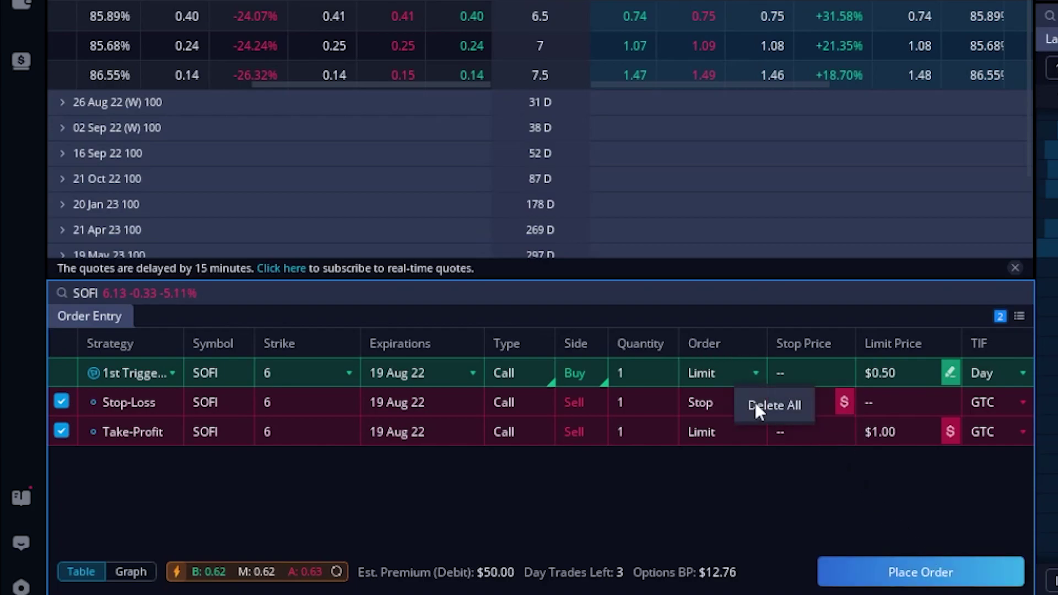
pyautogui.click(758, 405)
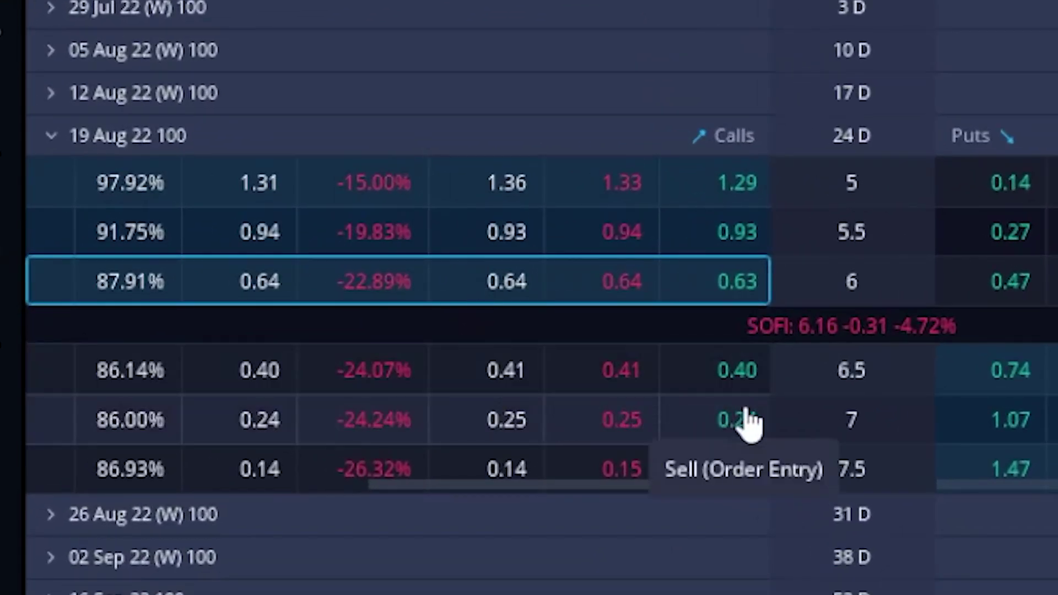
# Select the 7-strike 19 Aug 22 SOFI call to load it into the Active Trade panel.
pyautogui.click(379, 438)
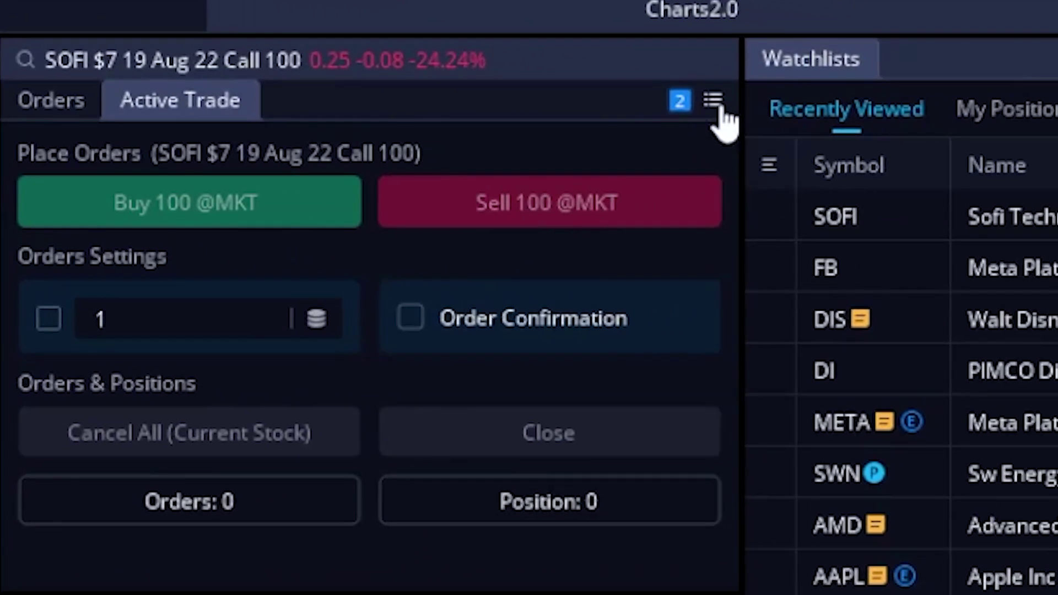
# Open the Active Trade panel's options menu at its top right.
pyautogui.click(719, 108)
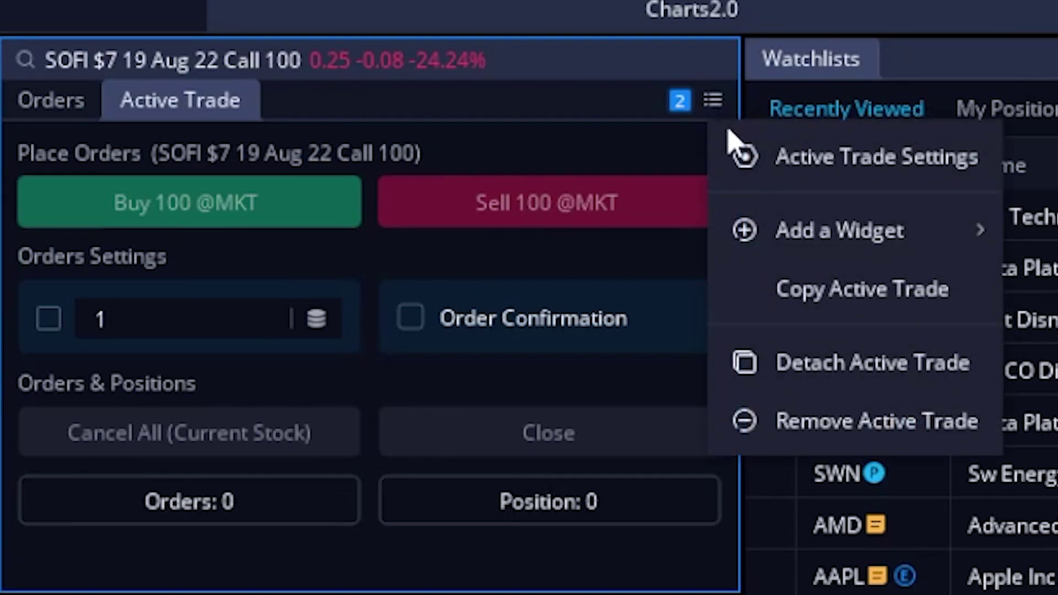
# Open Active Trade Settings and scroll down to the Place Orders (Options) buttons.
pyautogui.click(802, 165)
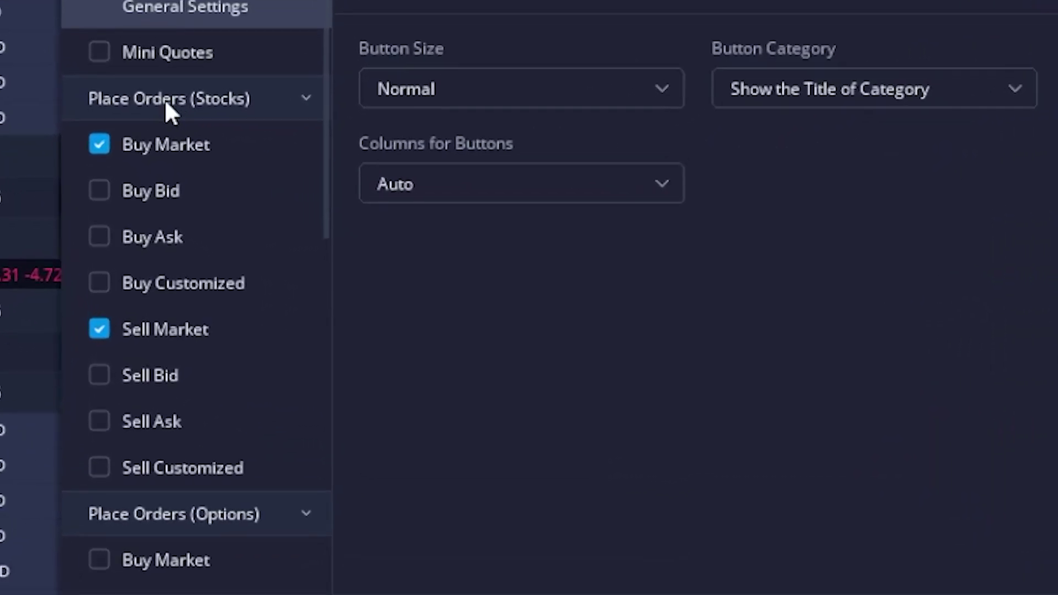
pyautogui.scroll(-5, 168, 102)
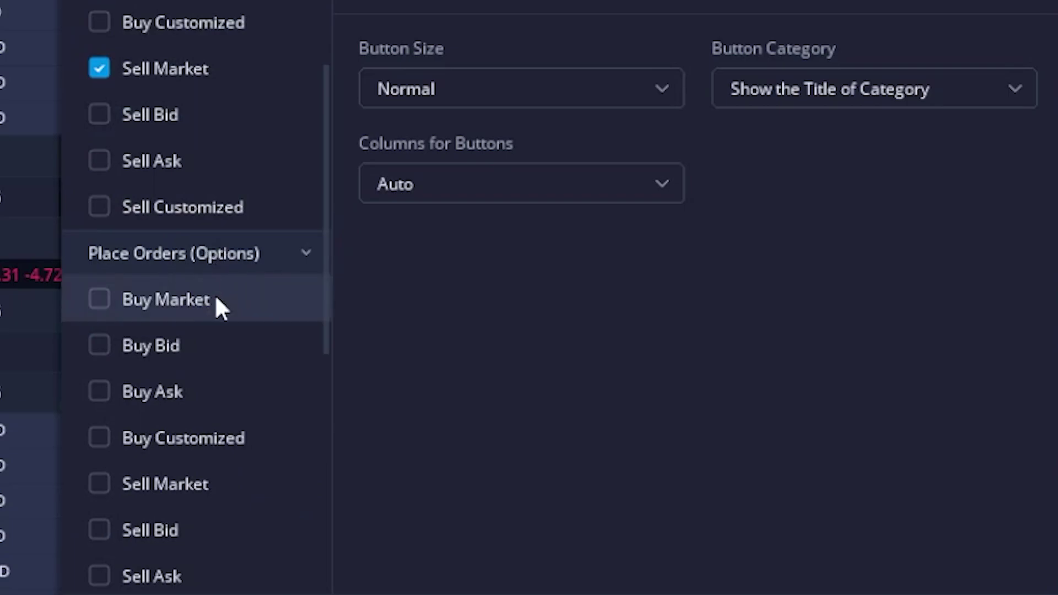
pyautogui.scroll(-3, 215, 304)
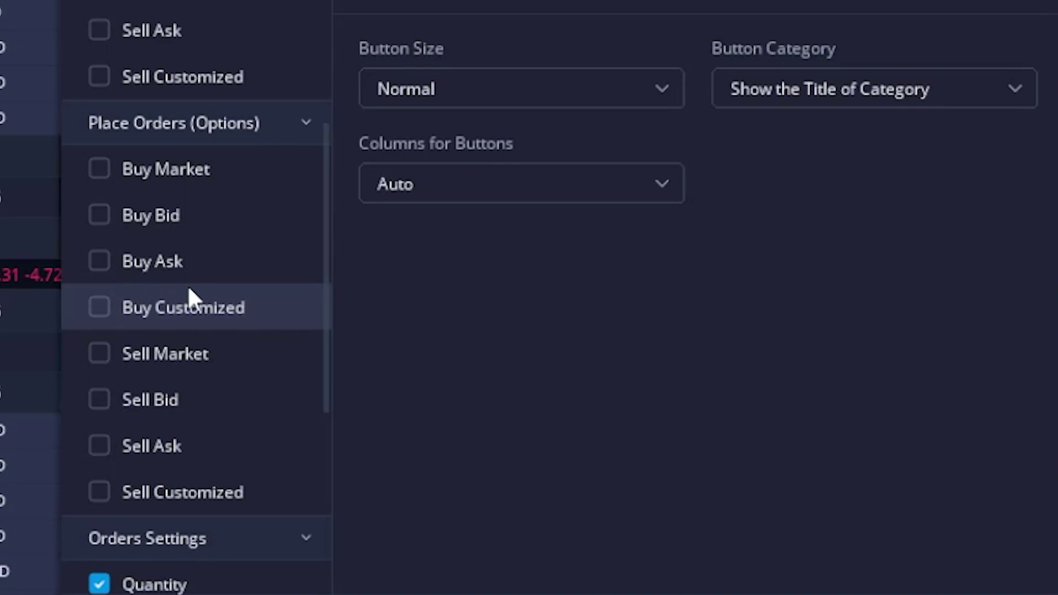
# Enable Buy Customized for options with a Mid limit price and 0 limit offset.
pyautogui.click(100, 307)
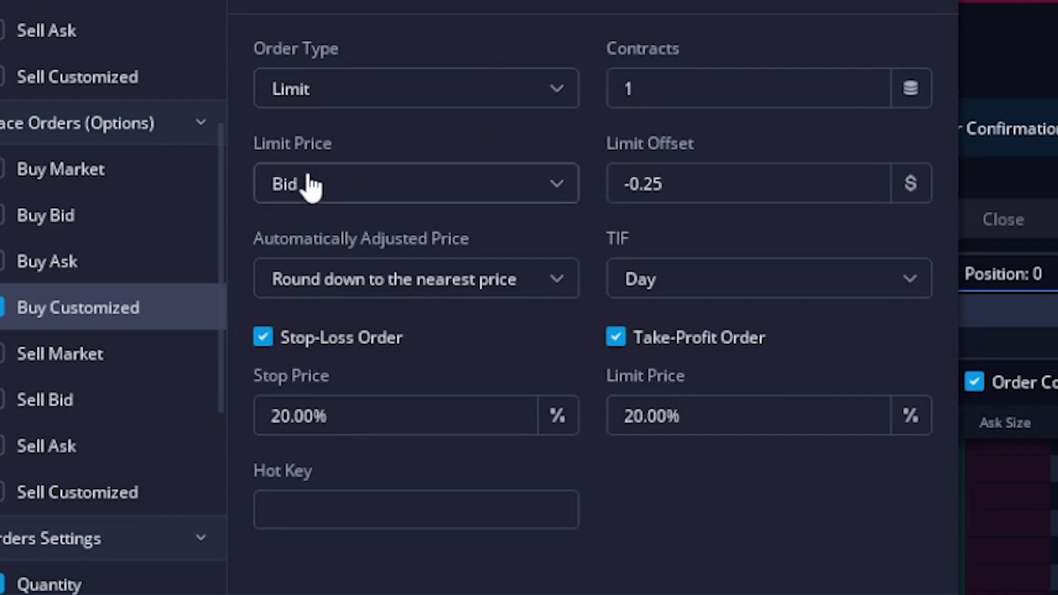
pyautogui.click(329, 184)
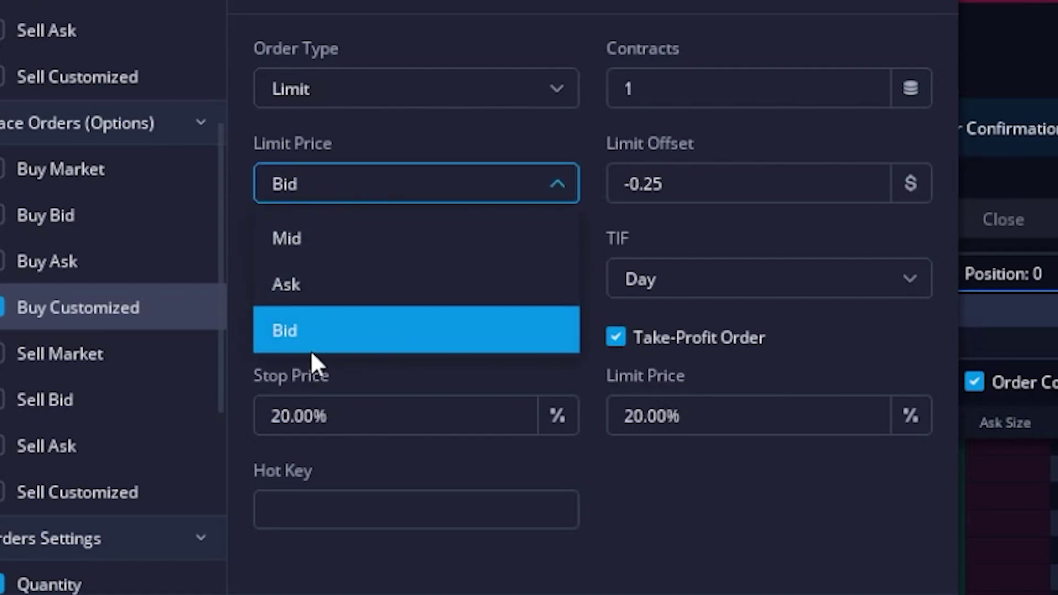
pyautogui.click(301, 238)
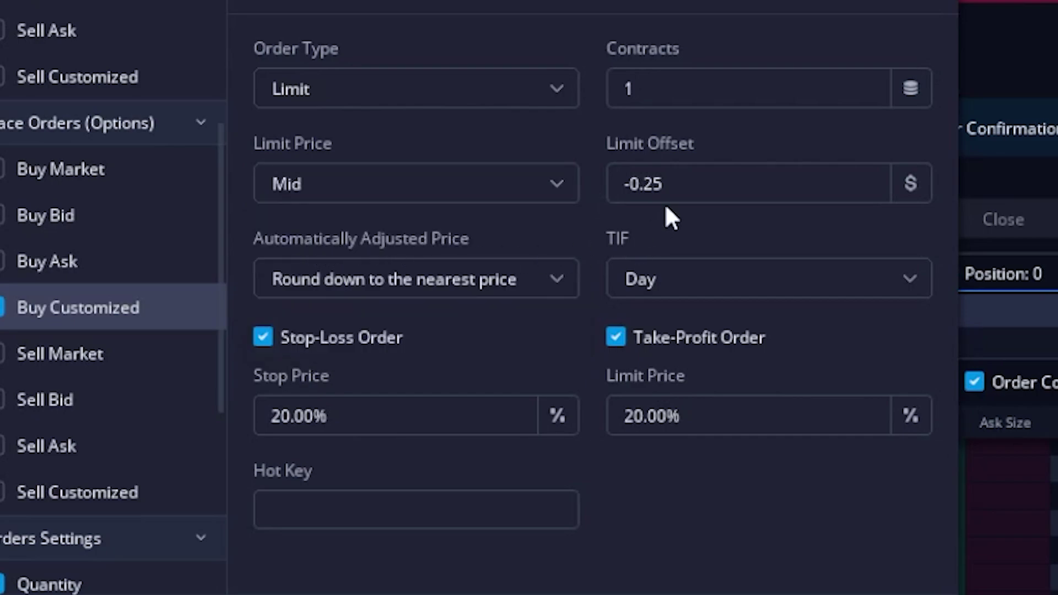
pyautogui.moveTo(875, 190); pyautogui.dragTo(532, 189)
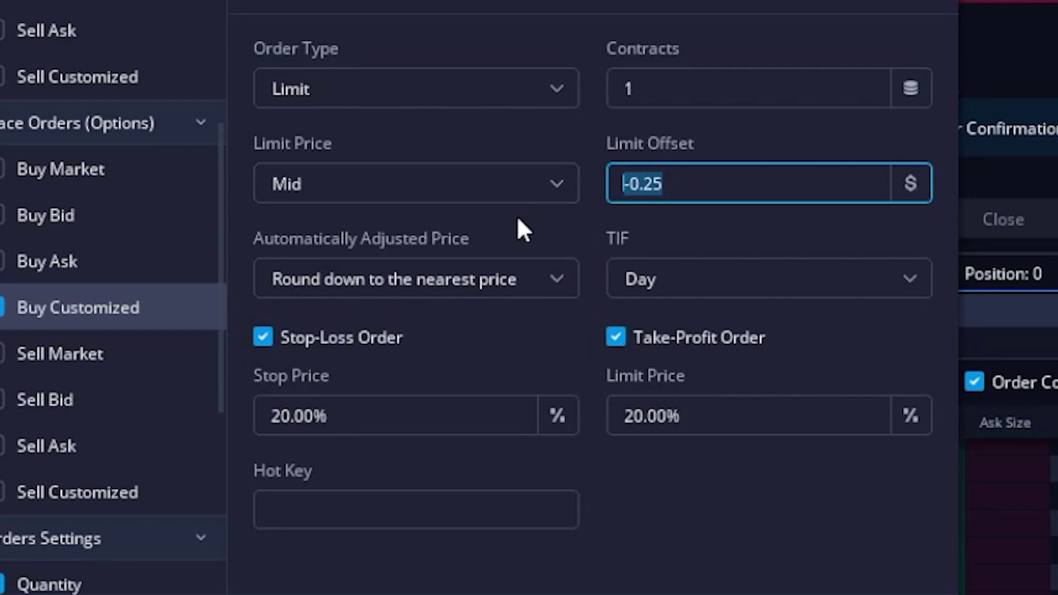
pyautogui.write('0')
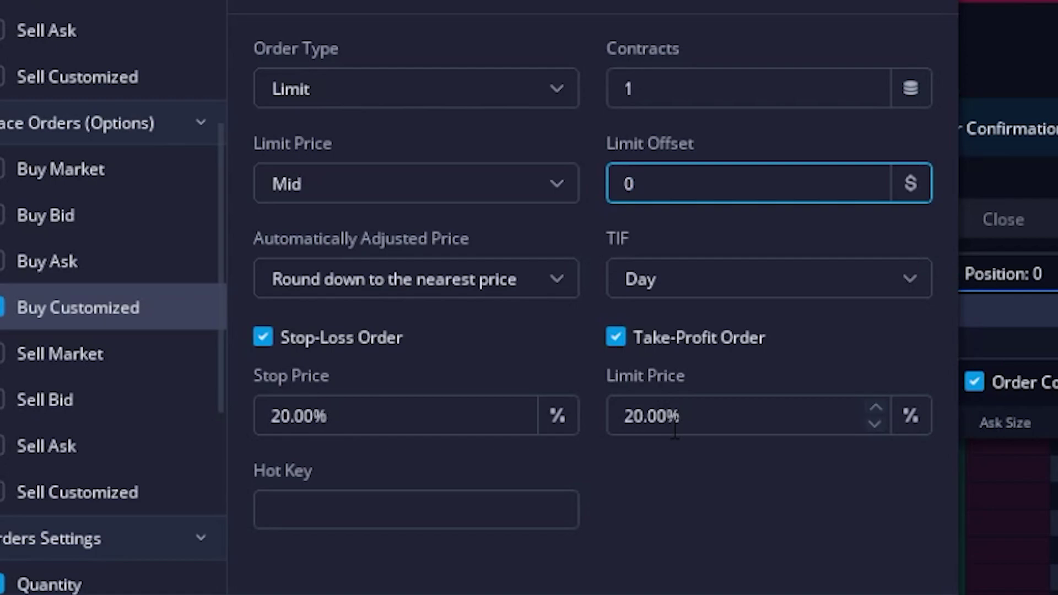
# Set the Buy Customized stop price to 10% and the take-profit limit price to 15%.
pyautogui.click(386, 412)
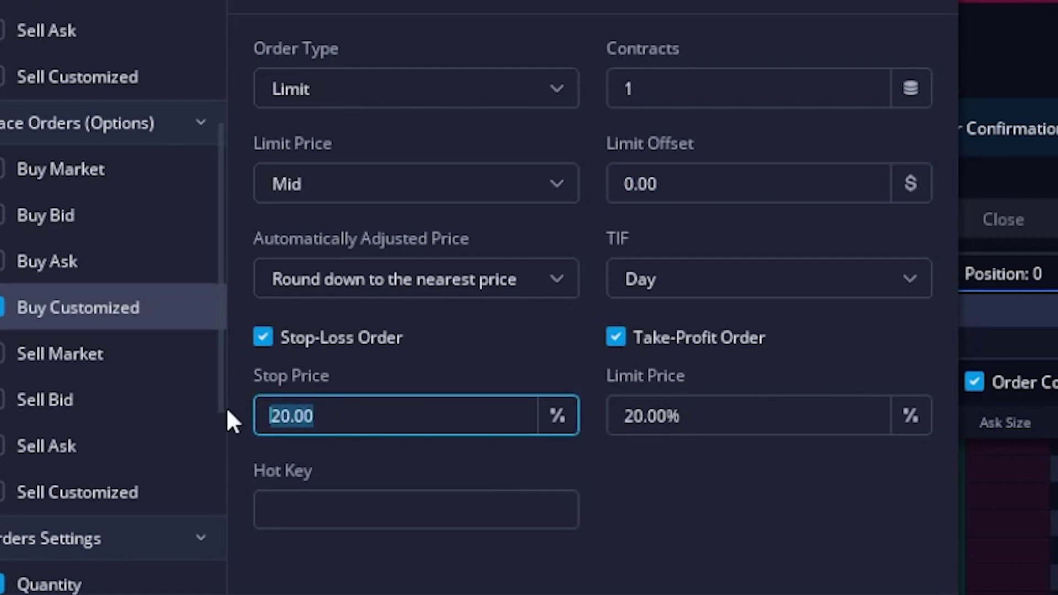
pyautogui.write('10')
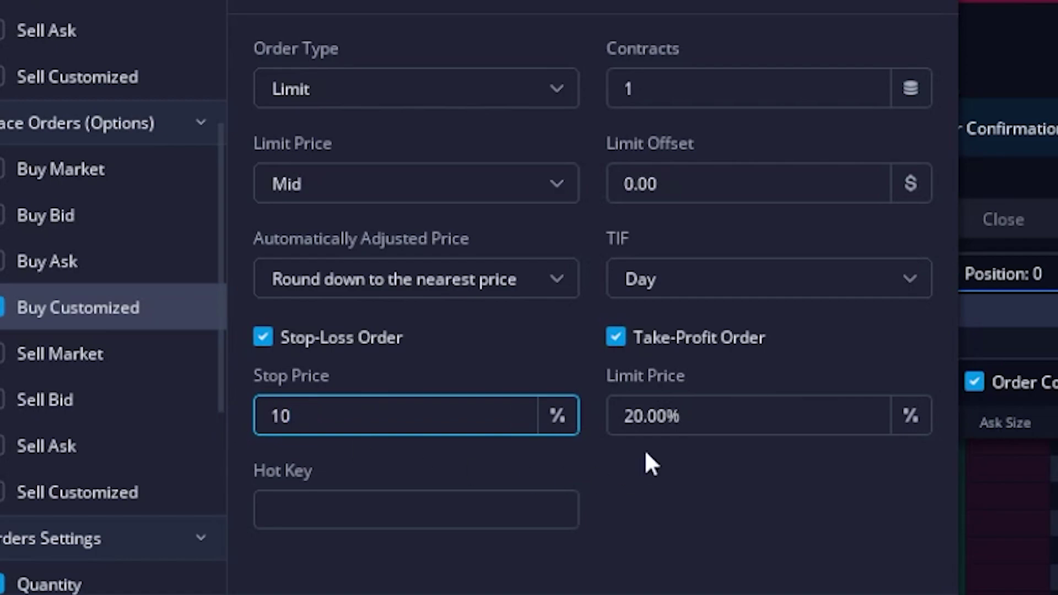
pyautogui.click(669, 416)
pyautogui.moveTo(747, 411); pyautogui.dragTo(596, 396)
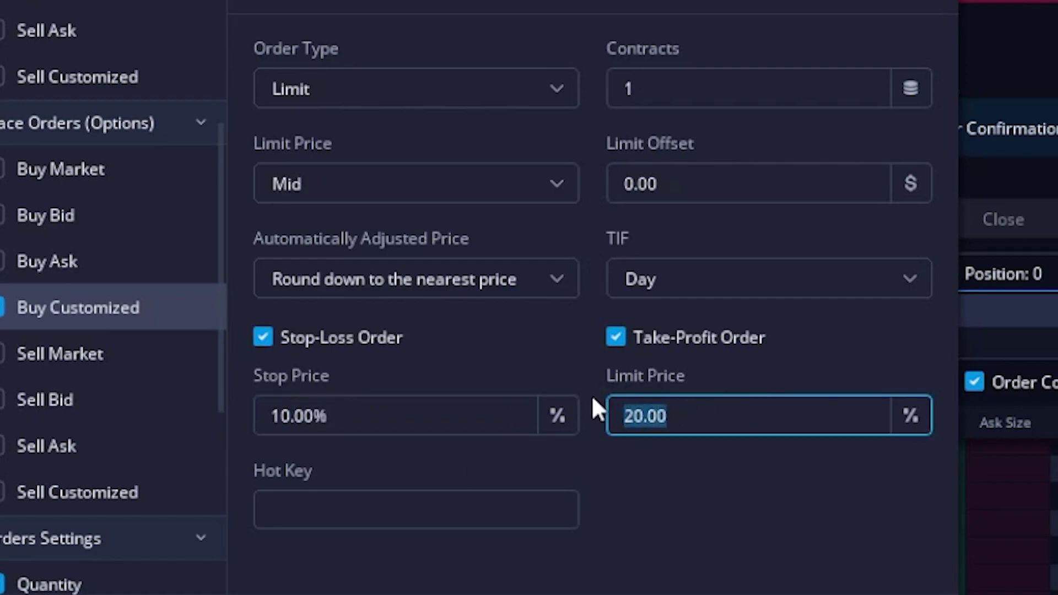
pyautogui.write('15')
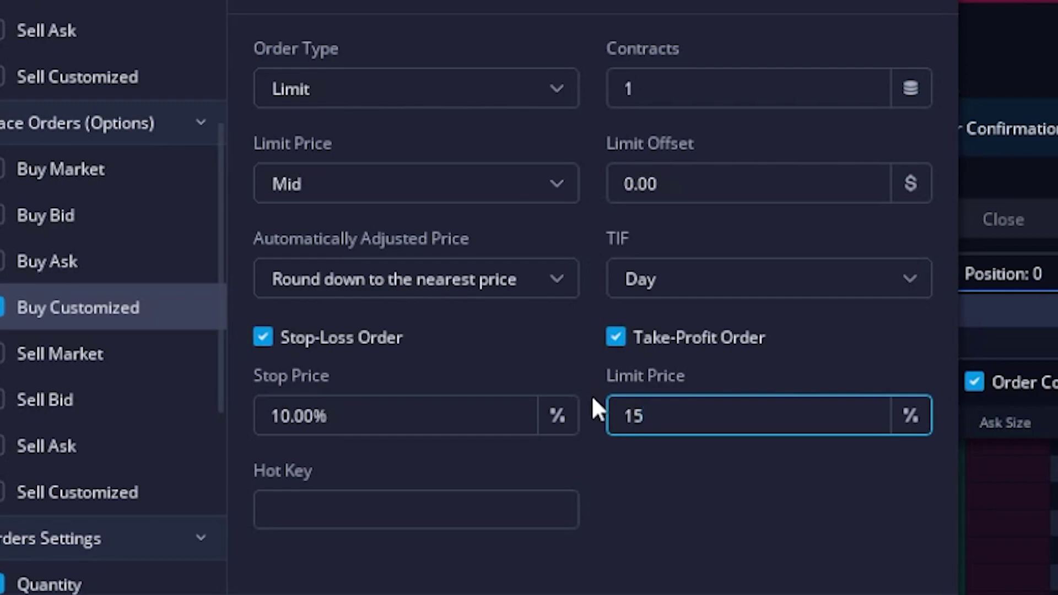
# Enable Sell Customized with its limit price based on Mid and a 0 limit offset.
pyautogui.click(8, 503)
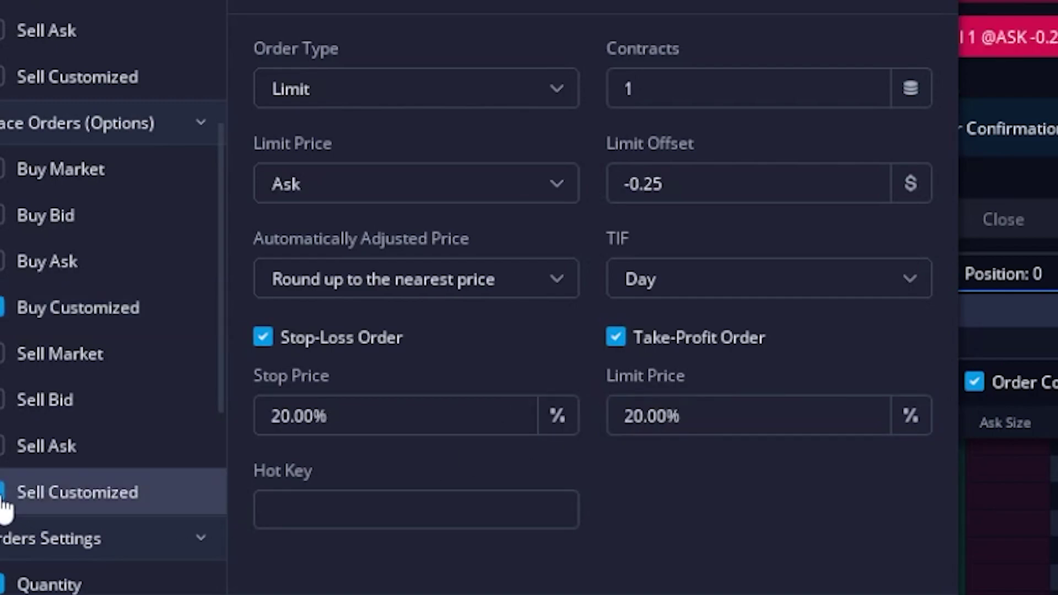
pyautogui.click(322, 185)
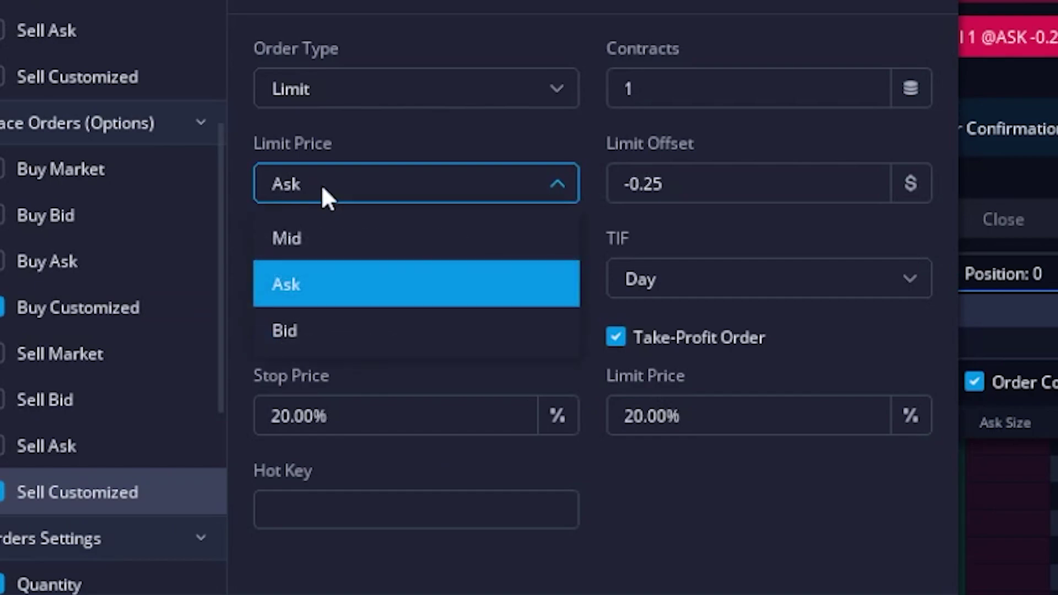
pyautogui.click(317, 238)
pyautogui.click(668, 184)
pyautogui.write('0')
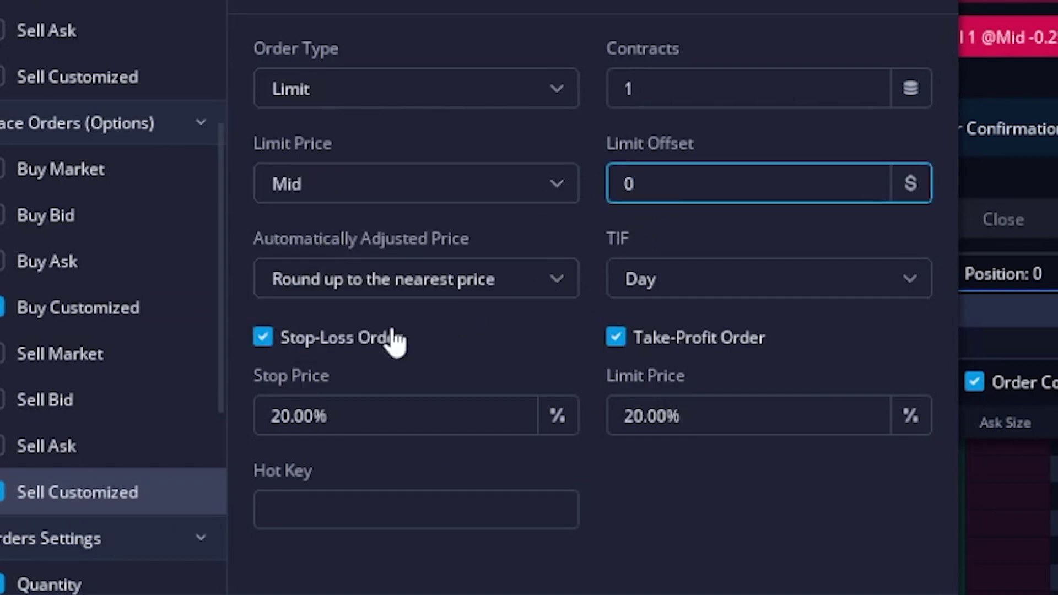
# Turn off the sell order's stop-loss and set its take-profit limit price to 50%.
pyautogui.click(272, 338)
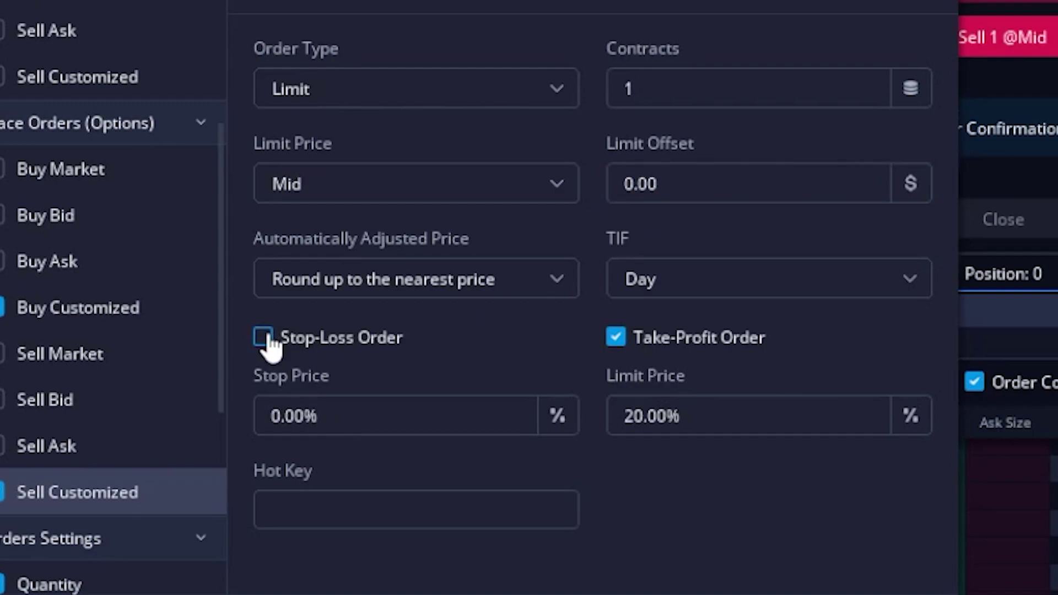
pyautogui.click(710, 419)
pyautogui.doubleClick(710, 418)
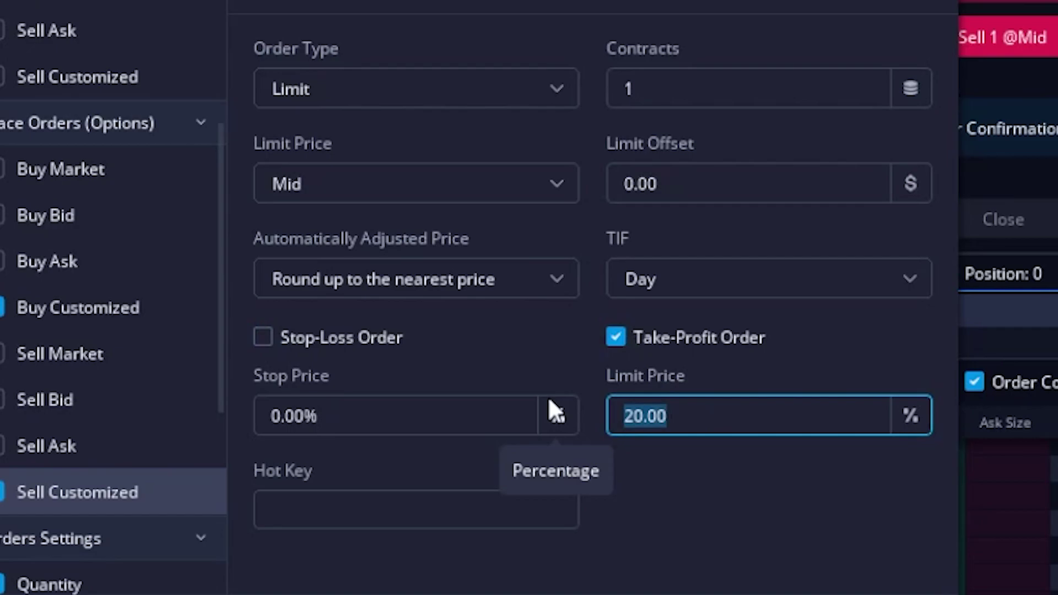
pyautogui.write('50')
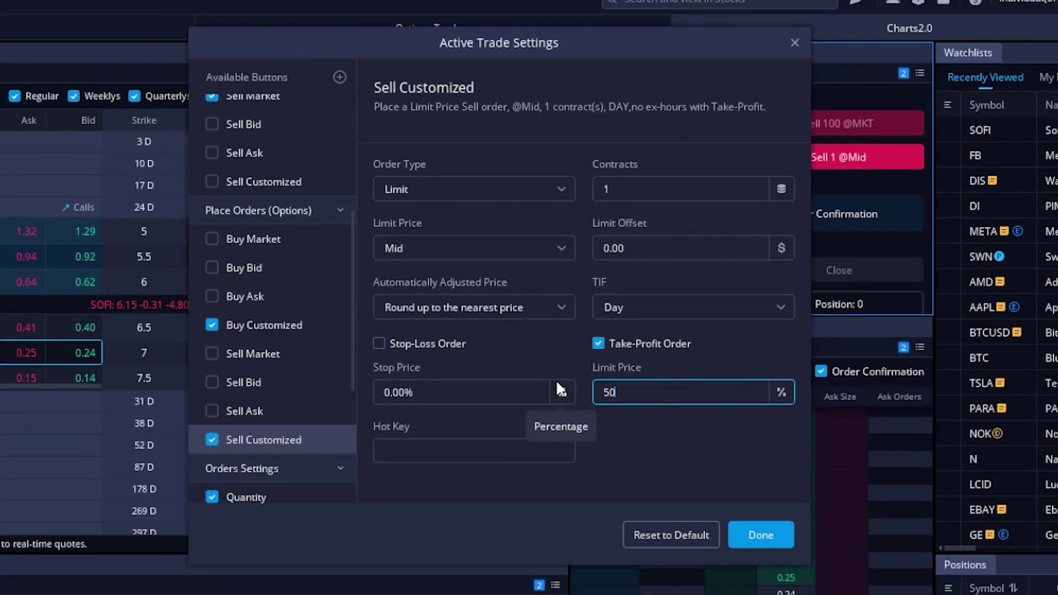
pyautogui.click(755, 534)
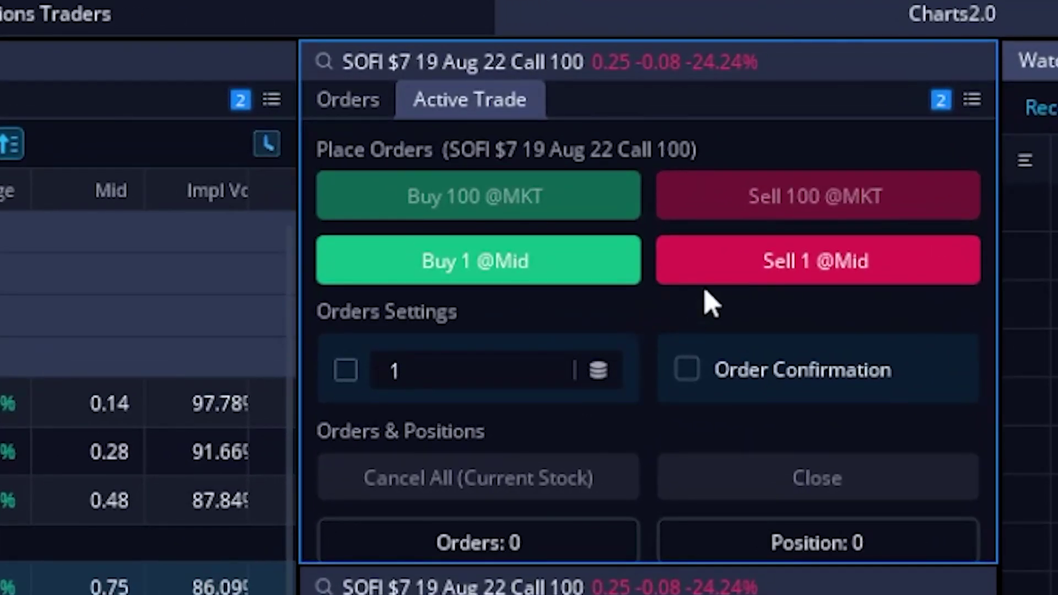